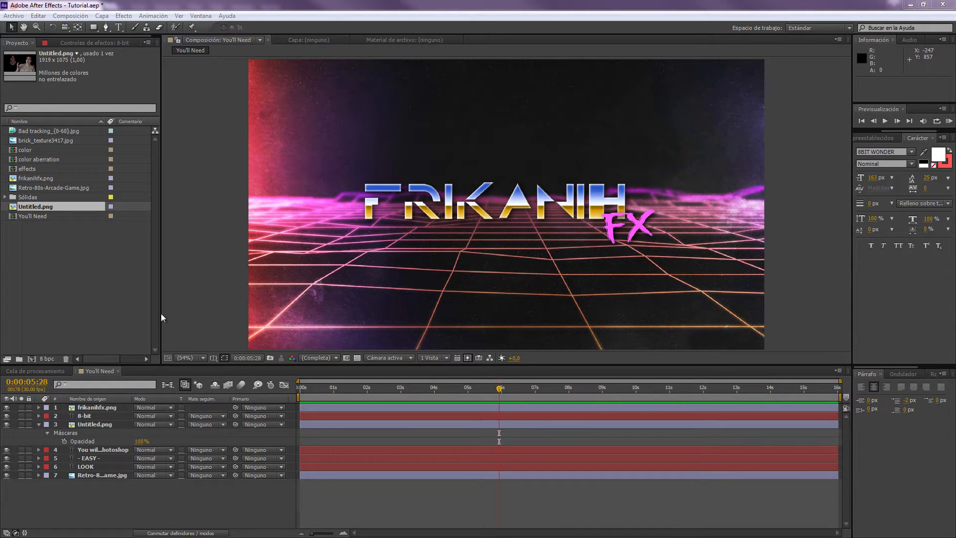
Hide the frikanihfx.png logo layer and deselect the - EASY - text so the title card shows
{"action": "left_click", "coordinate": [7, 409]}
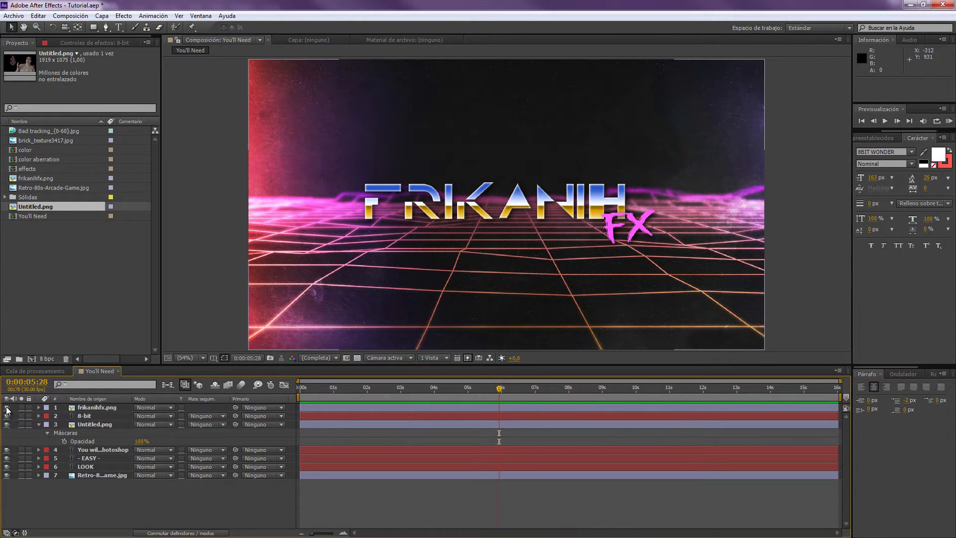
{"action": "left_click", "coordinate": [7, 408]}
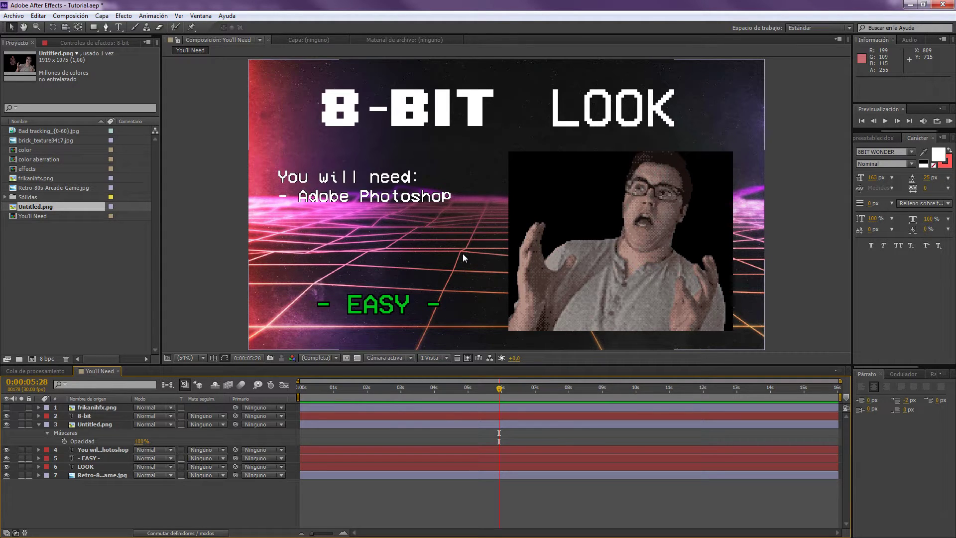
{"action": "left_click", "coordinate": [369, 309]}
{"action": "left_click", "coordinate": [429, 259]}
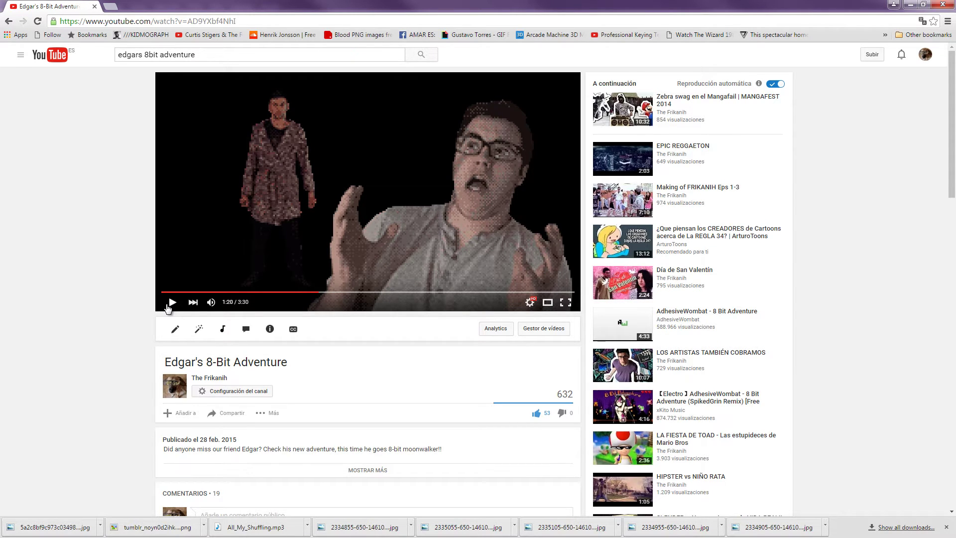
Skip Edgar's 8-Bit Adventure to the 8-bit game scene around 1:37, pause it, and switch to Photoshop
{"action": "left_click", "coordinate": [329, 296]}
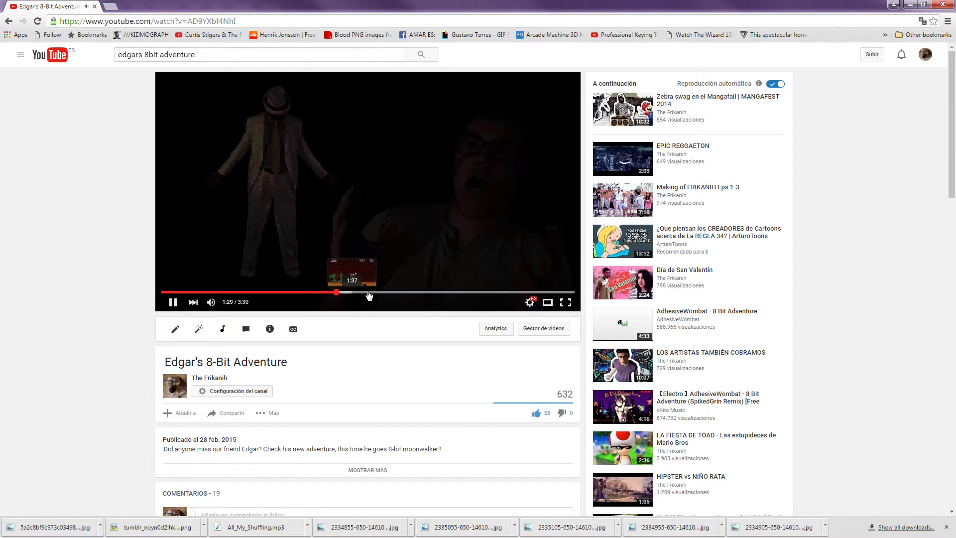
{"action": "left_click", "coordinate": [353, 295]}
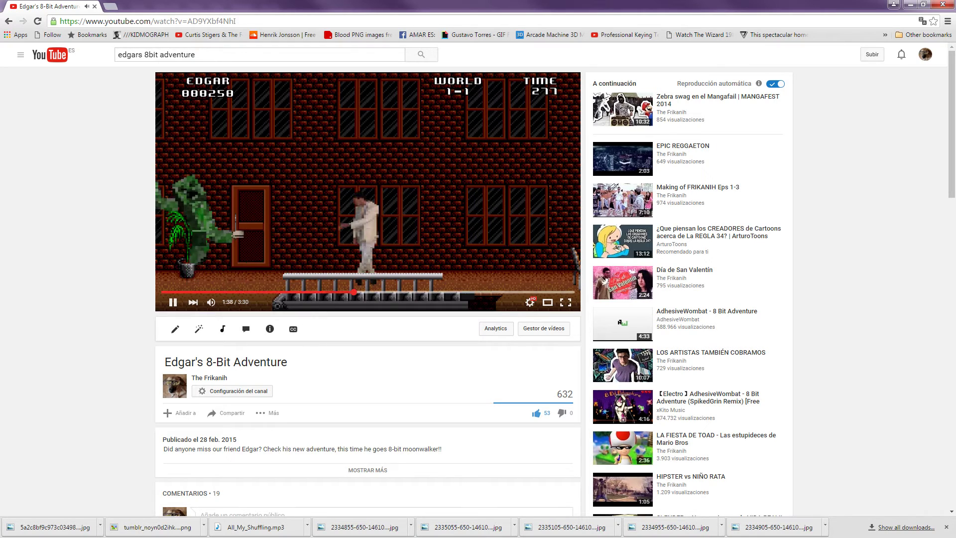
{"action": "left_click", "coordinate": [339, 234]}
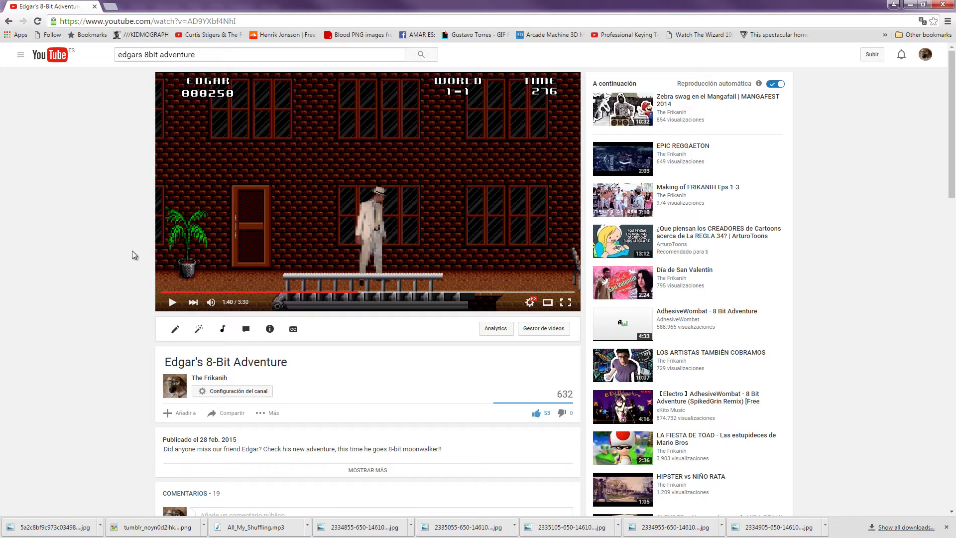
{"action": "key", "text": "alt+Tab"}
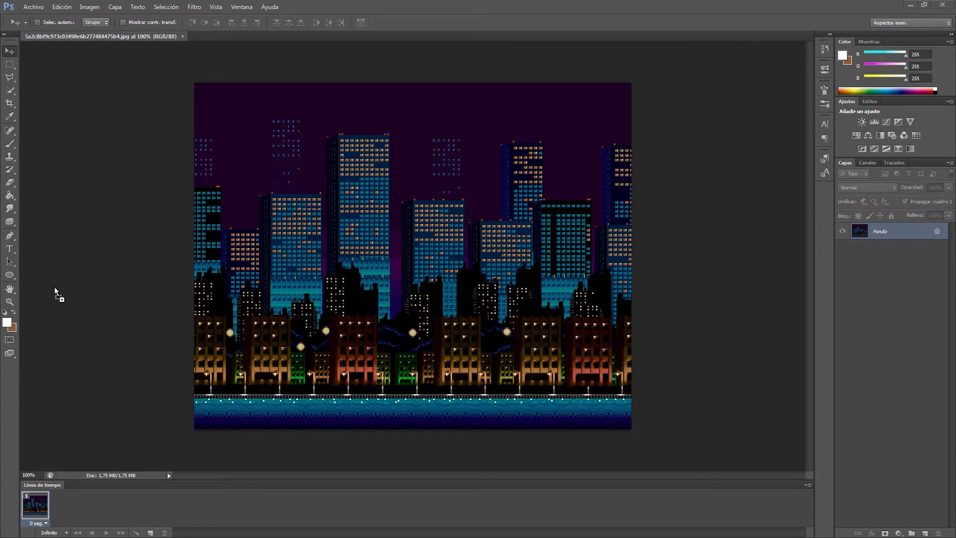
{"action": "key", "text": "ctrl+t"}
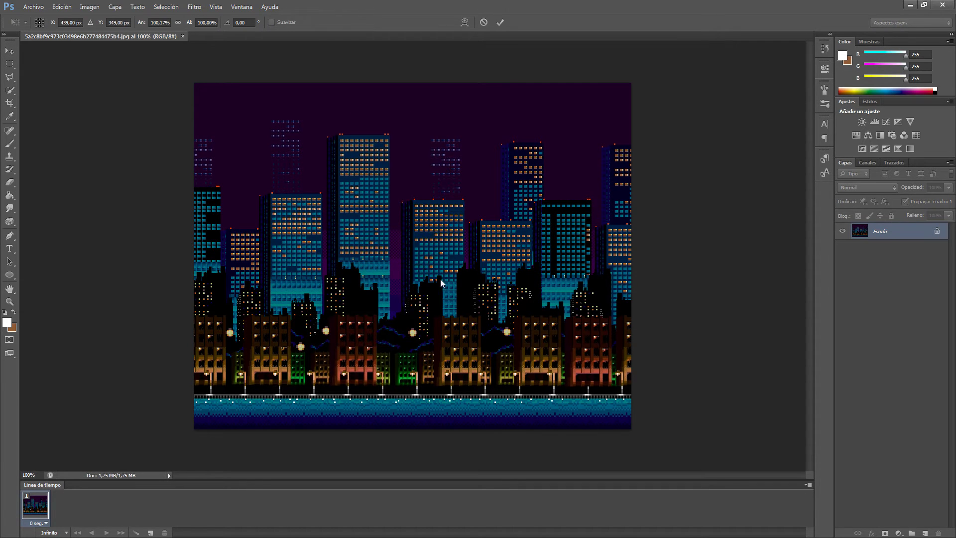
{"action": "left_click_drag", "start_coordinate": [473, 399], "coordinate": [481, 419]}
{"action": "key", "text": "Return"}
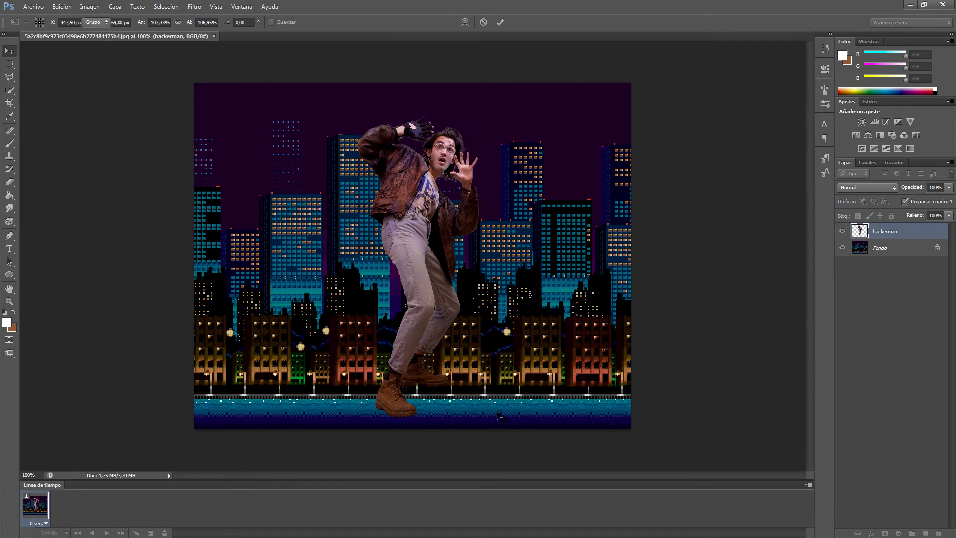
{"action": "key", "text": "ctrl+plus"}
{"action": "scroll", "coordinate": [501, 417], "scroll_direction": "up", "scroll_amount": 2}
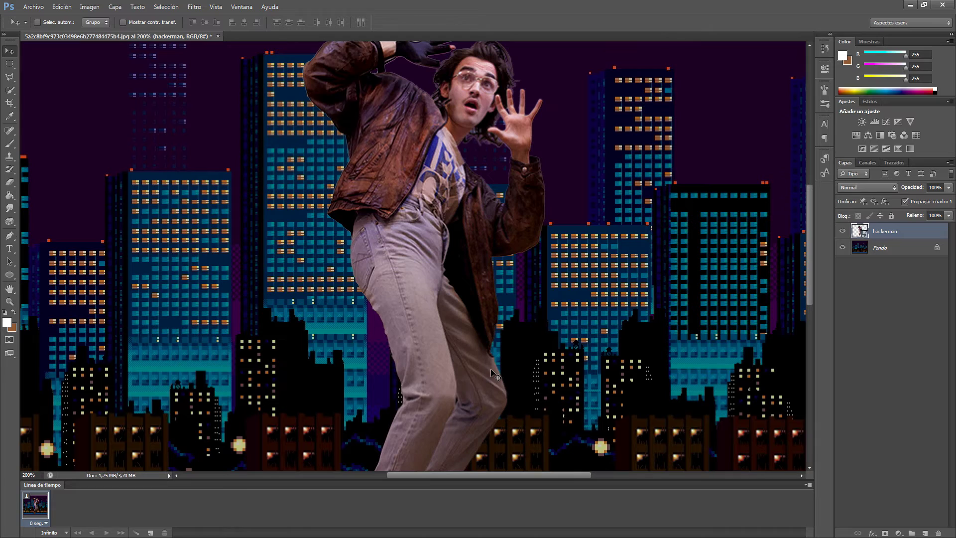
{"action": "key", "text": "ctrl+alt+z"}
{"action": "key", "text": "ctrl+alt+z"}
{"action": "key", "text": "ctrl+alt+z"}
{"action": "key", "text": "ctrl+minus"}
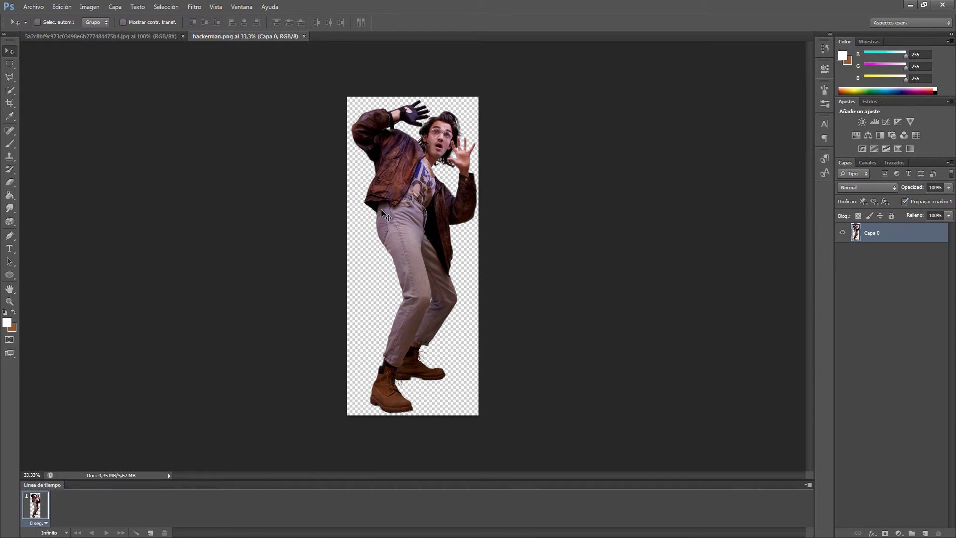
Open Imagen > Tamaño de imagen for the hackerman.png cutout
{"action": "scroll", "coordinate": [386, 216], "scroll_direction": "up", "scroll_amount": 1}
{"action": "scroll", "coordinate": [386, 216], "scroll_direction": "down", "scroll_amount": 1}
{"action": "left_click", "coordinate": [92, 8]}
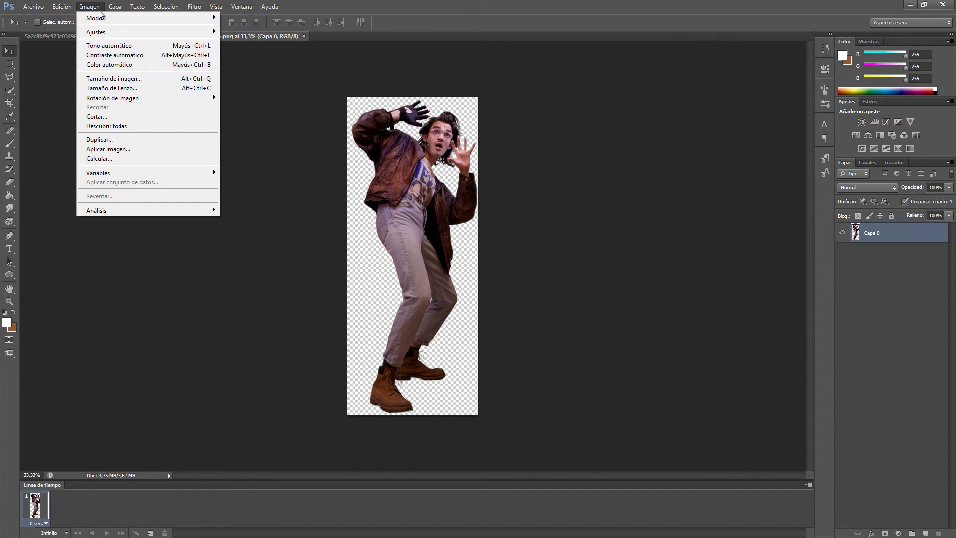
{"action": "left_click", "coordinate": [438, 145]}
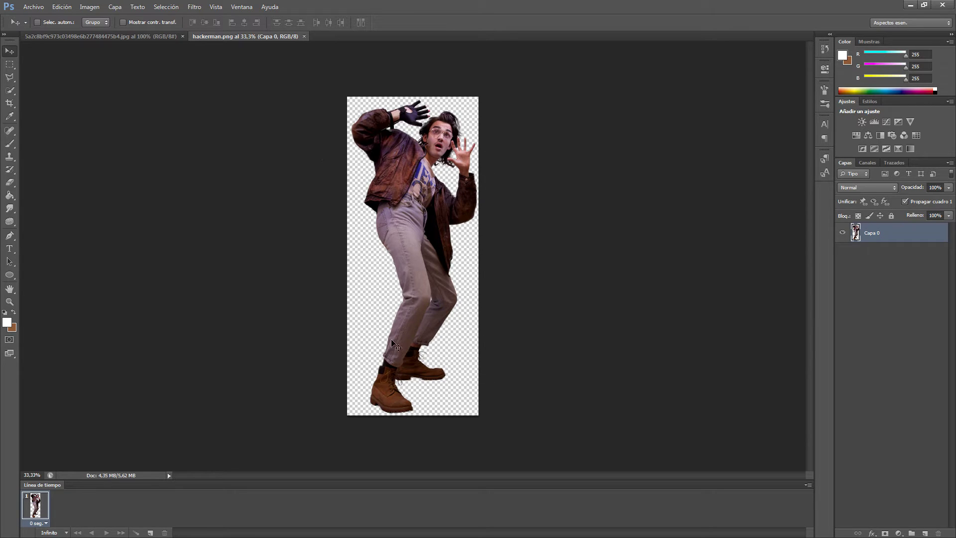
{"action": "left_click", "coordinate": [89, 6]}
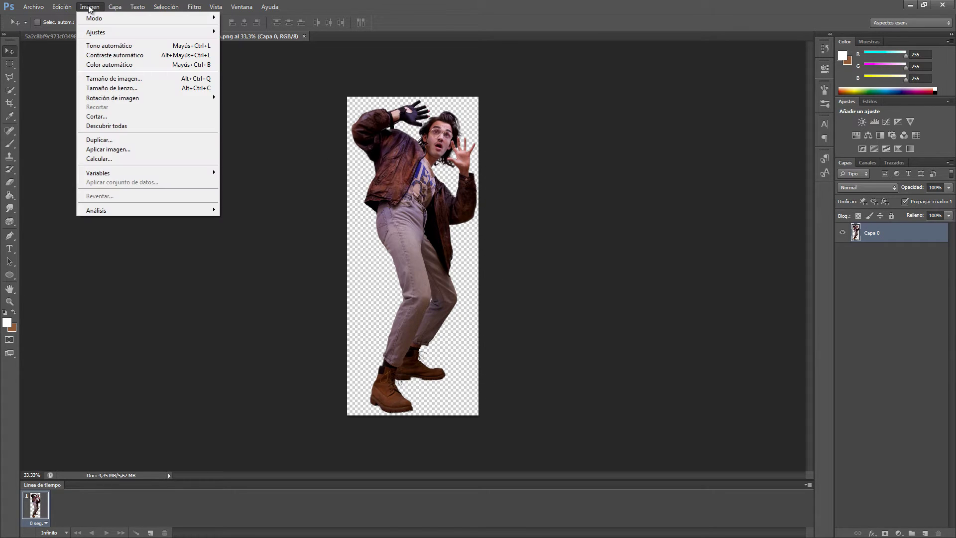
{"action": "mouse_move", "coordinate": [64, 9]}
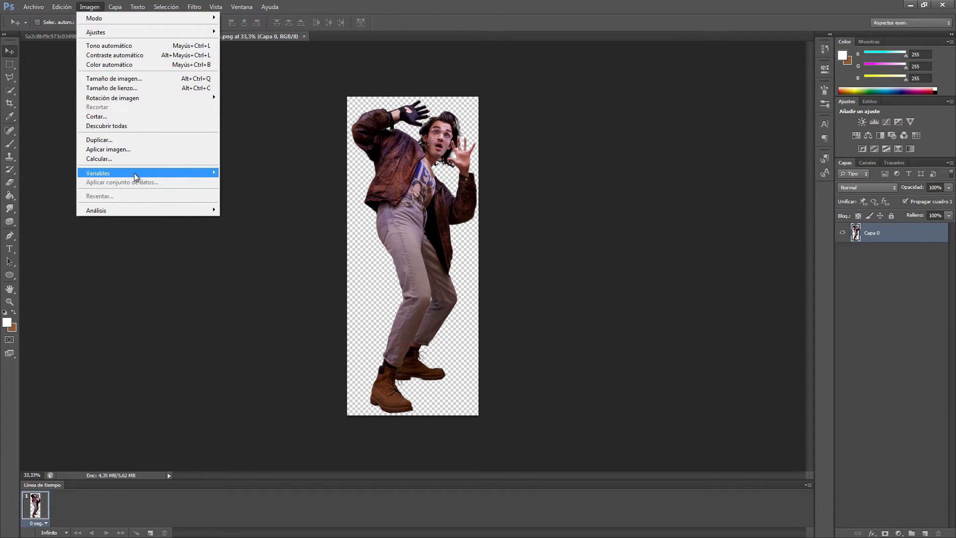
{"action": "left_click", "coordinate": [137, 79]}
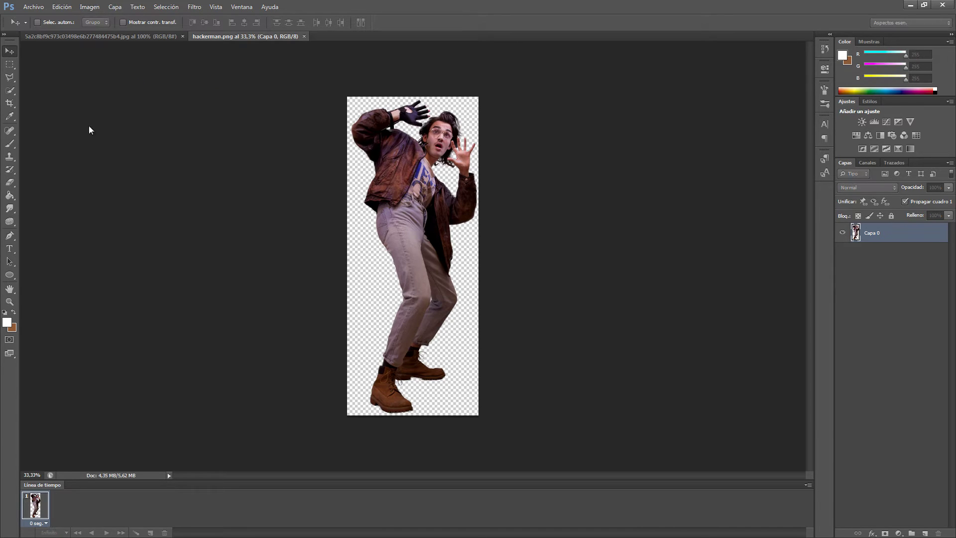
Resize hackerman.png to 150 px high (62 px wide) and view it at 500% zoom
{"action": "left_click_drag", "start_coordinate": [539, 145], "coordinate": [613, 129]}
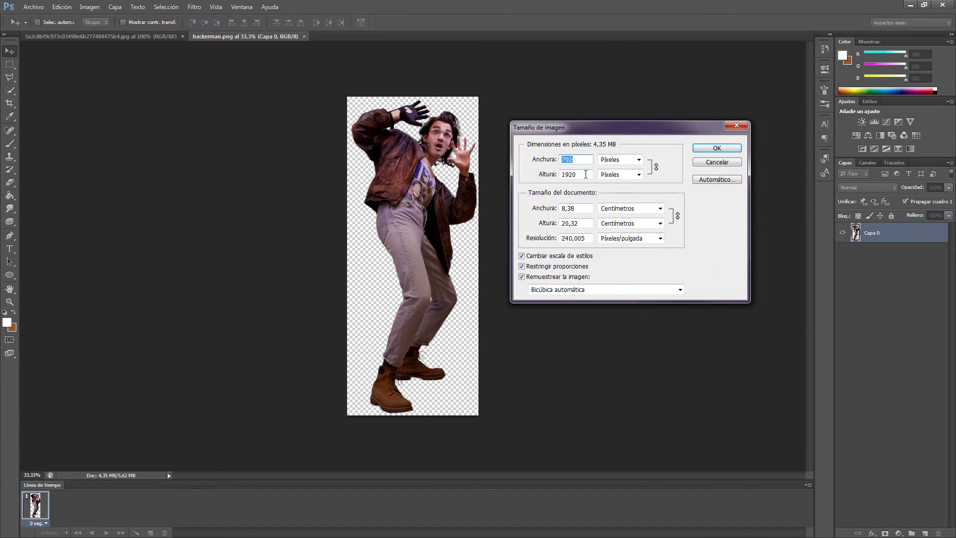
{"action": "key", "text": "Tab"}
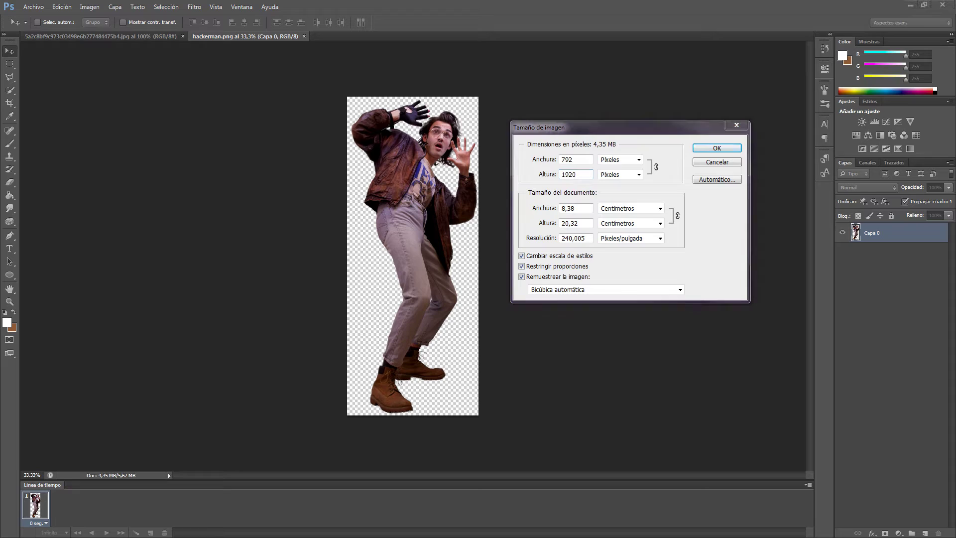
{"action": "left_click", "coordinate": [576, 176]}
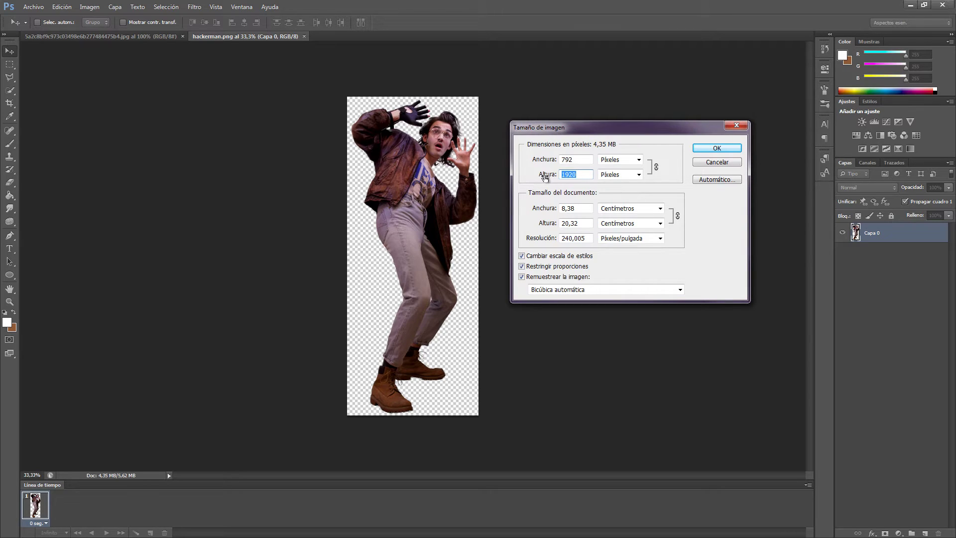
{"action": "type", "text": "150"}
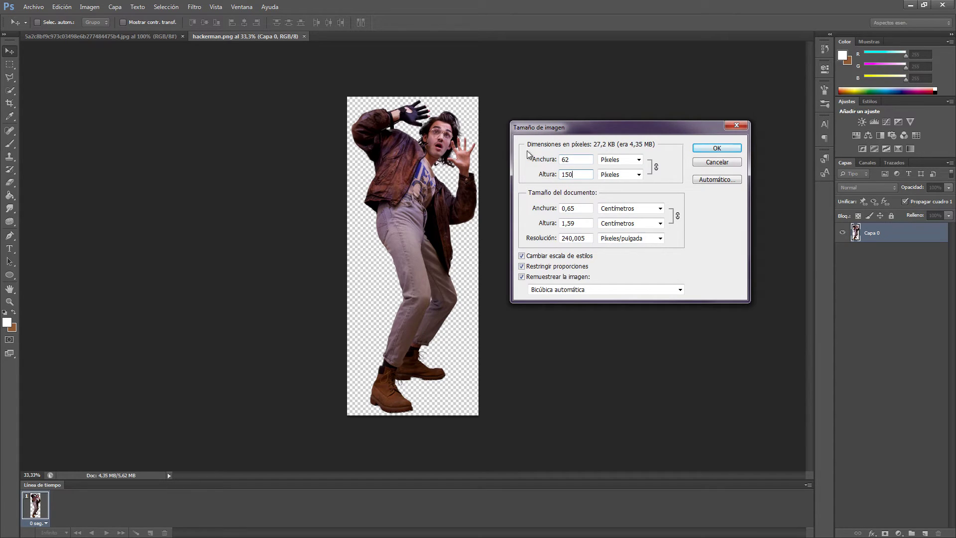
{"action": "left_click", "coordinate": [717, 149]}
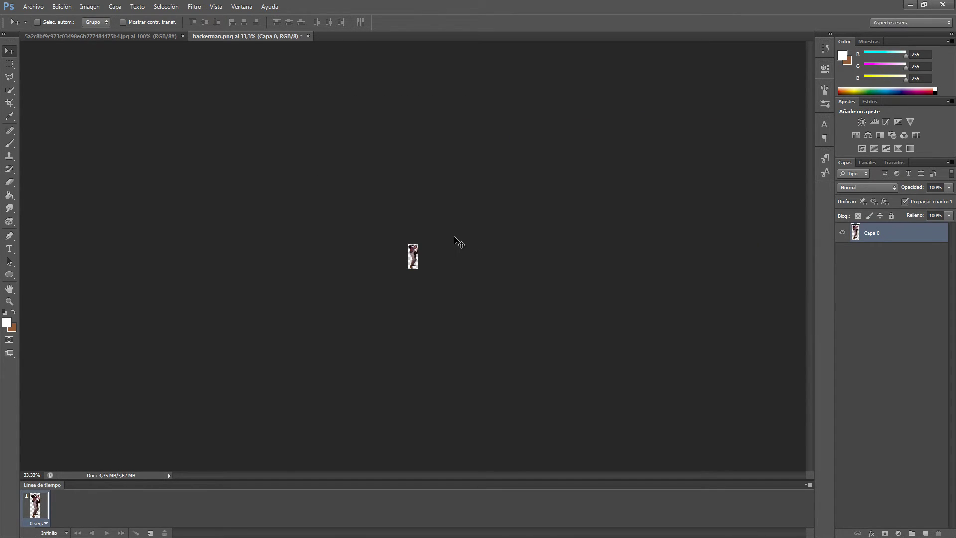
{"action": "key", "text": "ctrl+plus"}
{"action": "key", "text": "ctrl+plus"}
{"action": "key", "text": "ctrl+plus"}
{"action": "key", "text": "ctrl+plus"}
{"action": "key", "text": "ctrl+plus"}
{"action": "key", "text": "ctrl+plus"}
{"action": "key", "text": "ctrl+plus"}
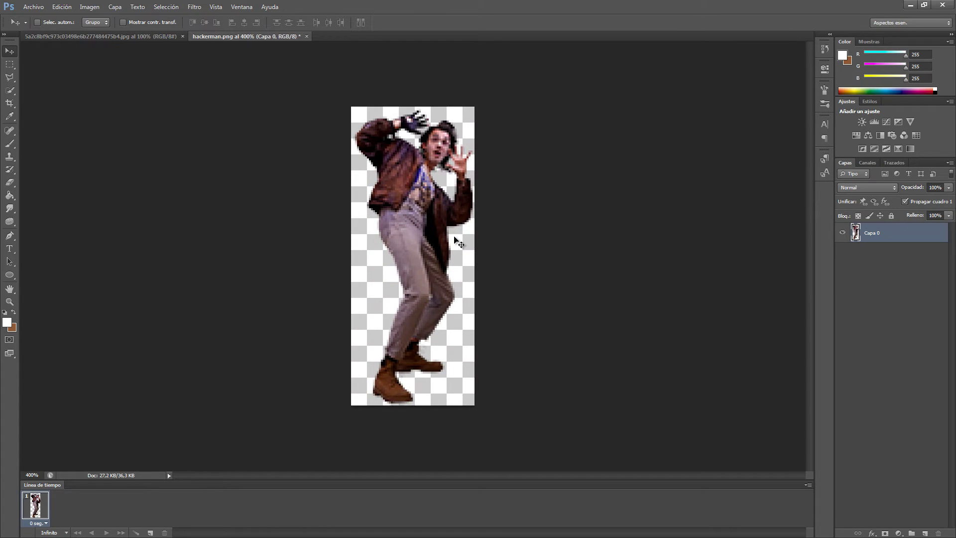
{"action": "key", "text": "ctrl+minus"}
{"action": "key", "text": "ctrl+plus"}
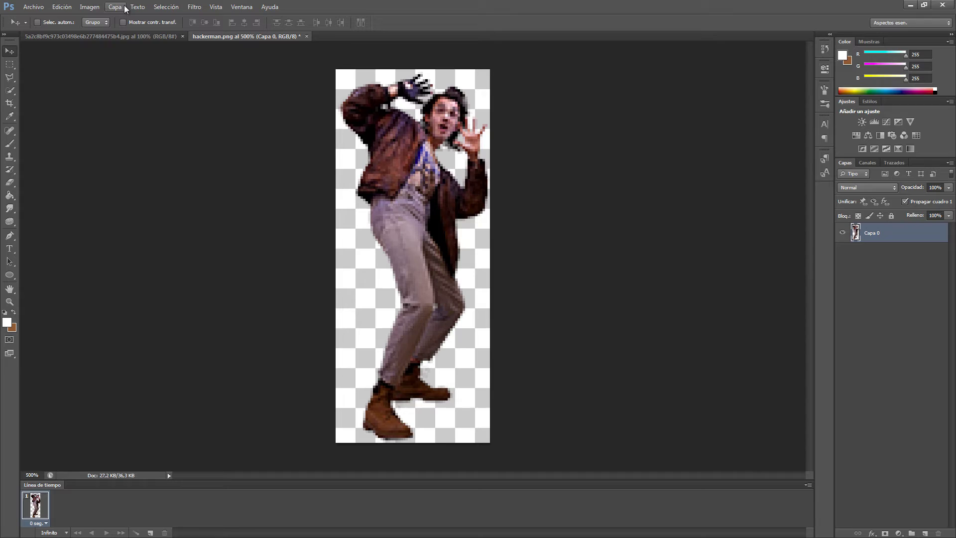
Convert to Indexed Color: Local (Adaptable) palette, 12 colours, Motivo (pattern) dithering
{"action": "left_click", "coordinate": [97, 10]}
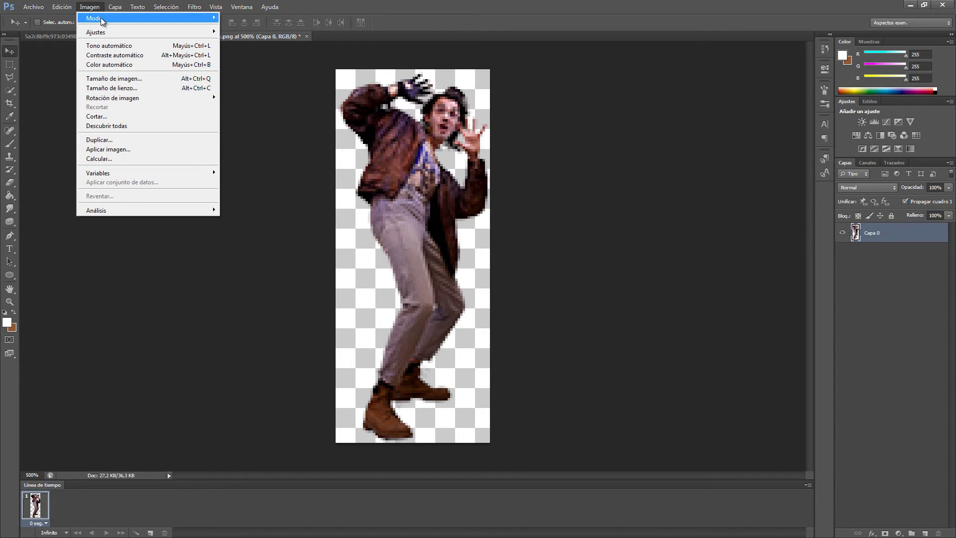
{"action": "mouse_move", "coordinate": [119, 19]}
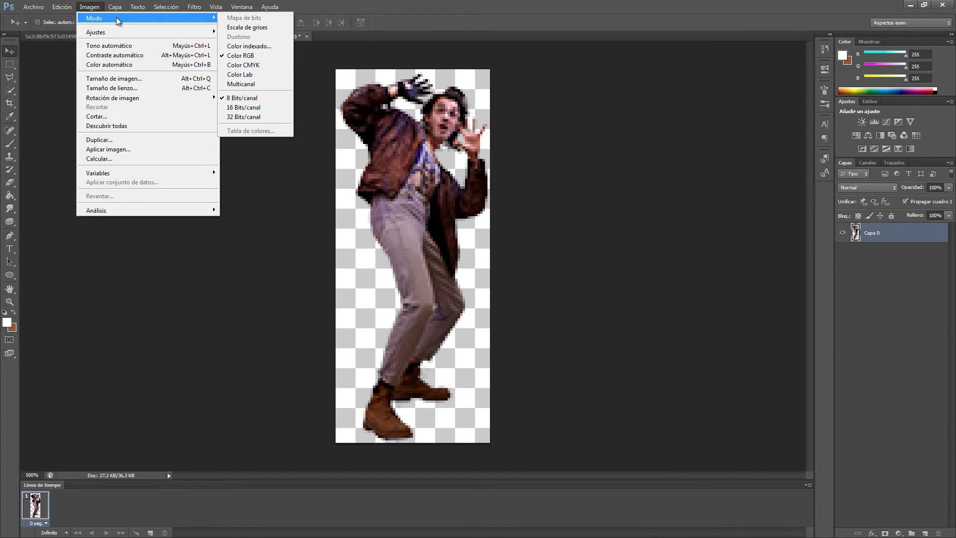
{"action": "left_click", "coordinate": [247, 46]}
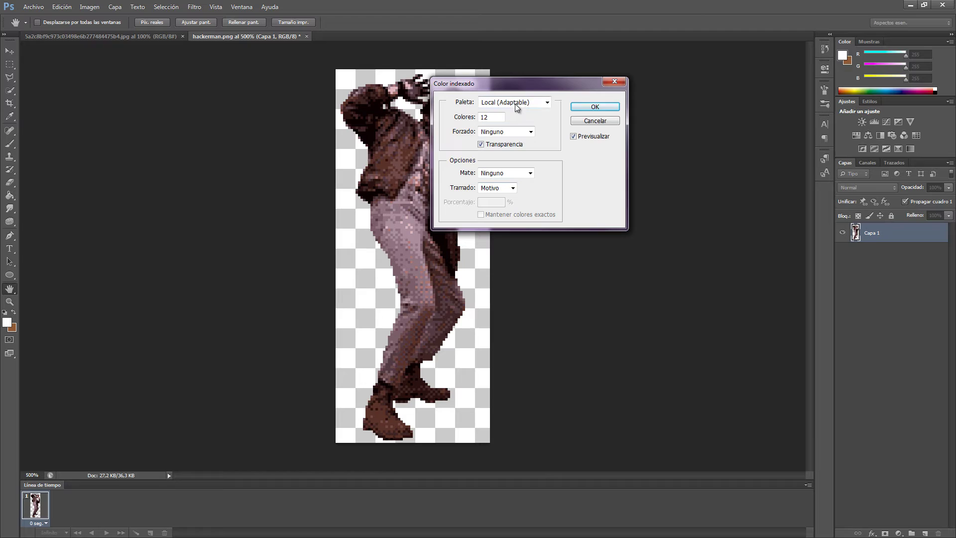
{"action": "left_click", "coordinate": [461, 116]}
{"action": "left_click", "coordinate": [505, 190]}
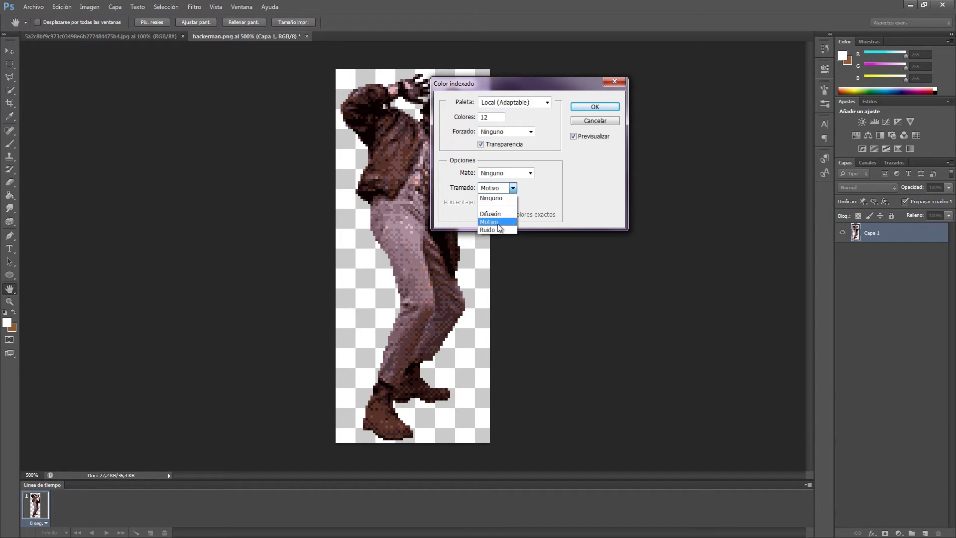
{"action": "left_click", "coordinate": [499, 223]}
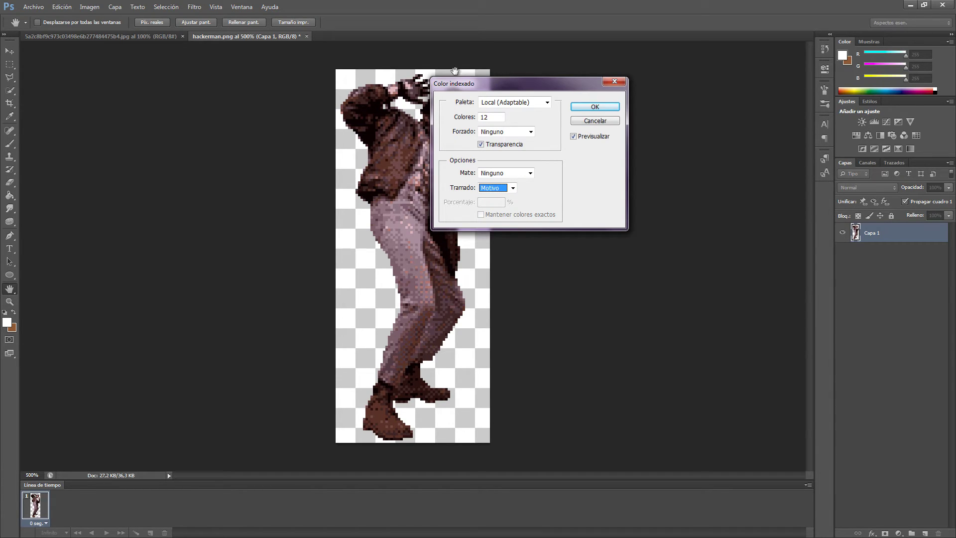
{"action": "left_click", "coordinate": [596, 109]}
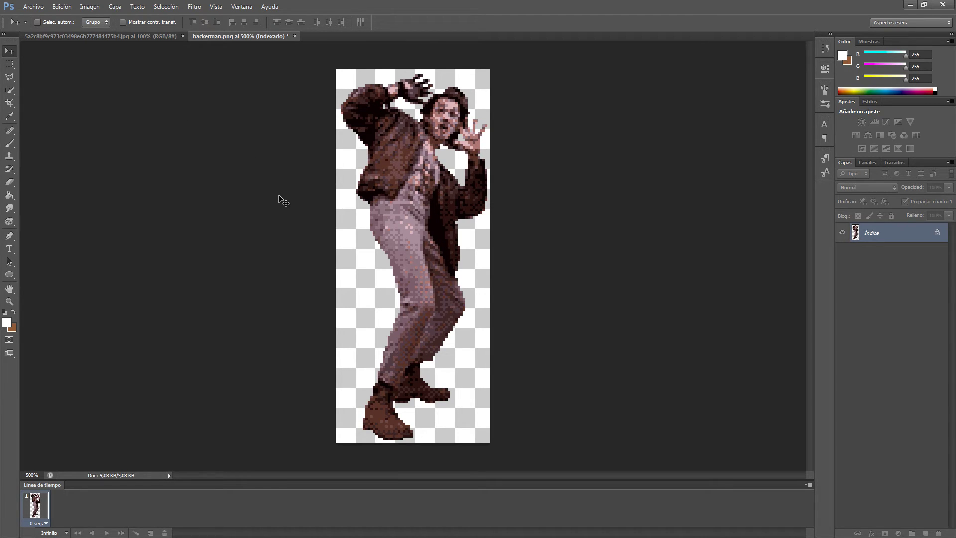
Save hackerman.png with Ctrl+S
{"action": "key", "text": "ctrl+s"}
Paste the man sprite into the city skyline document, enlarge it greatly, and position it near the bottom
{"action": "left_click", "coordinate": [110, 35]}
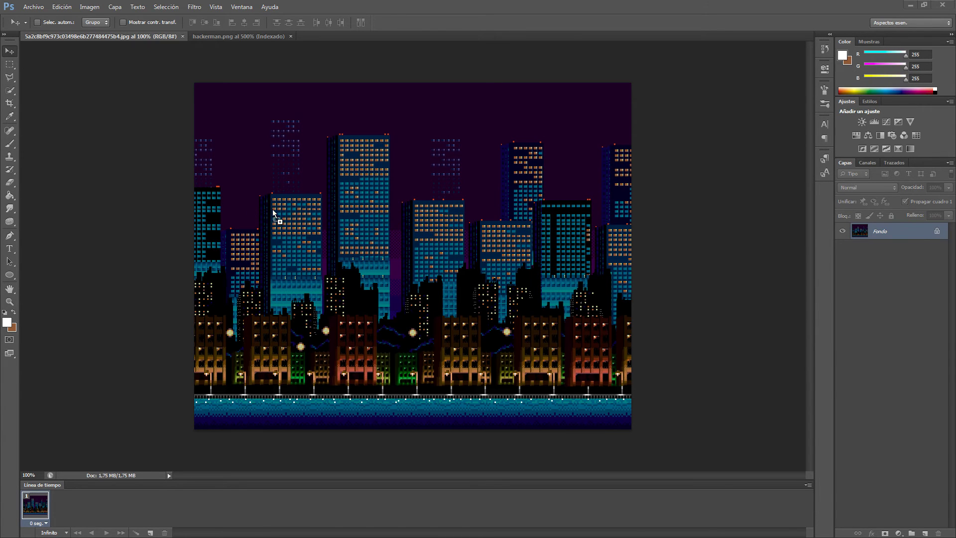
{"action": "key", "text": "ctrl+v"}
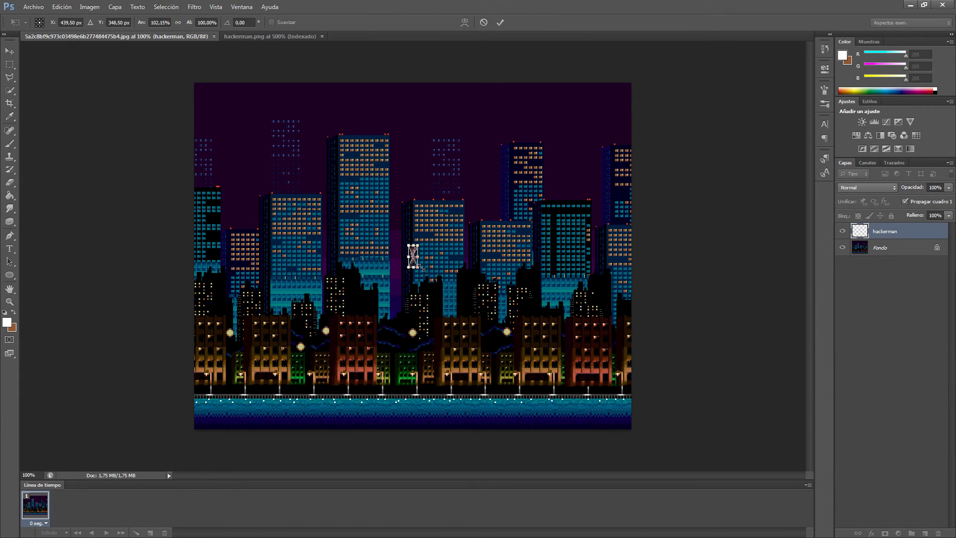
{"action": "key", "text": "ctrl+plus"}
{"action": "key", "text": "ctrl+plus"}
{"action": "key", "text": "ctrl+plus"}
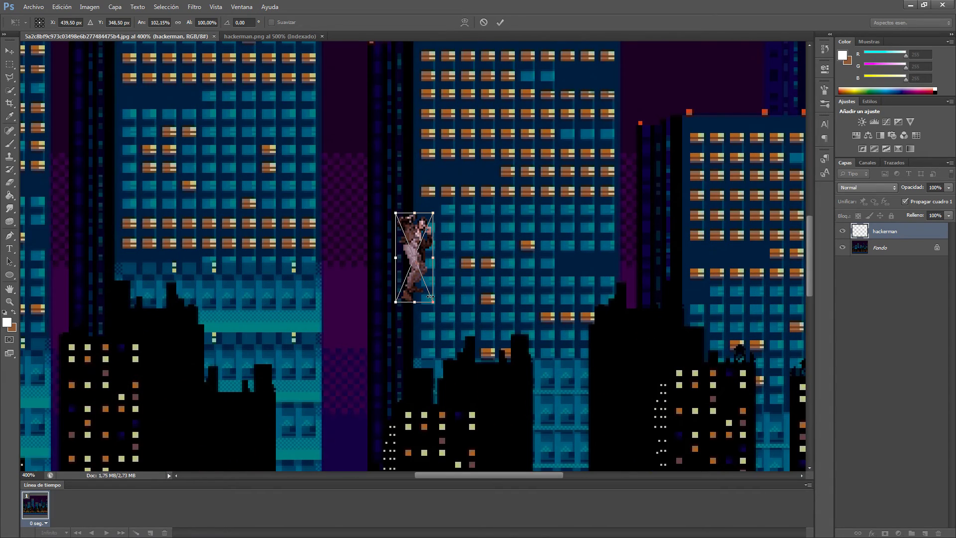
{"action": "key", "text": "ctrl+minus"}
{"action": "key", "text": "ctrl+minus"}
{"action": "key", "text": "ctrl+minus"}
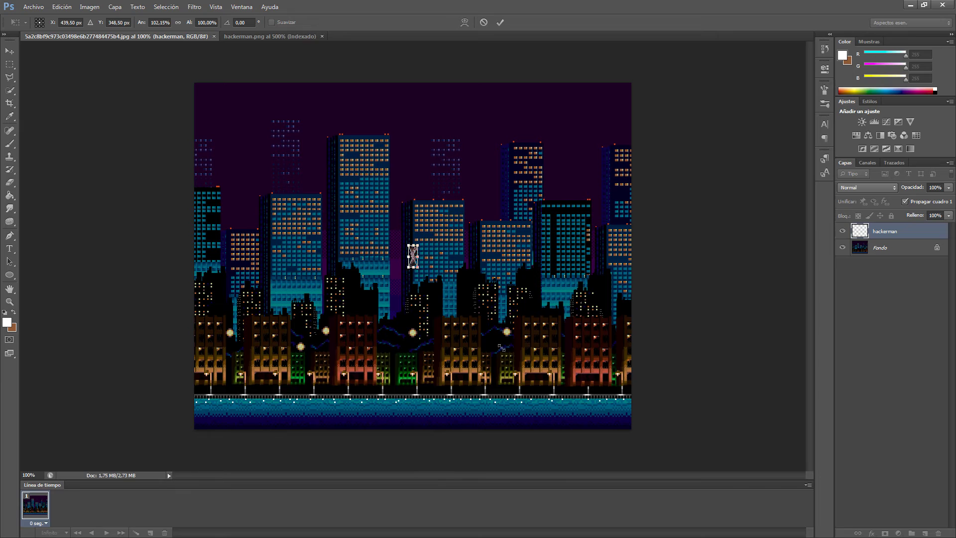
{"action": "left_click_drag", "start_coordinate": [502, 348], "coordinate": [603, 382]}
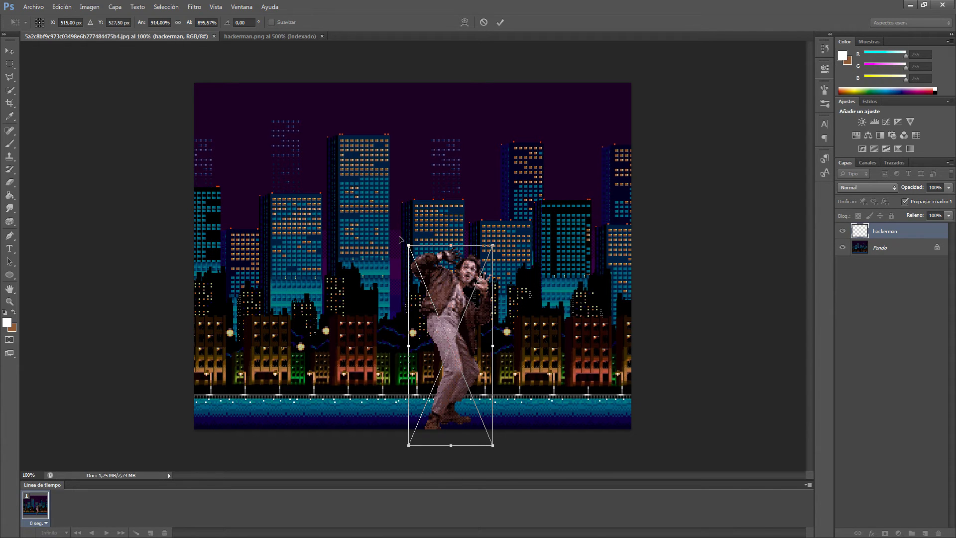
{"action": "left_click_drag", "start_coordinate": [414, 251], "coordinate": [652, 396]}
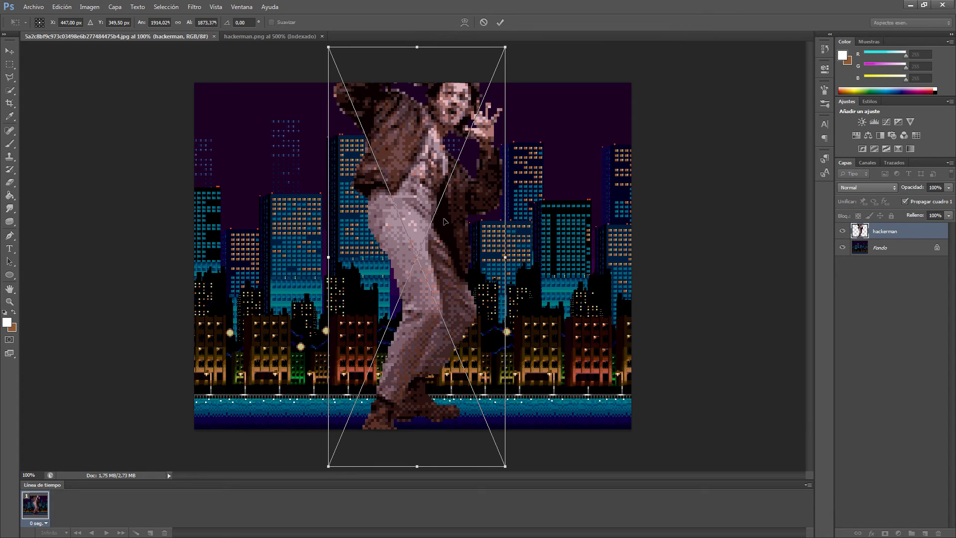
{"action": "left_click_drag", "start_coordinate": [429, 244], "coordinate": [432, 268]}
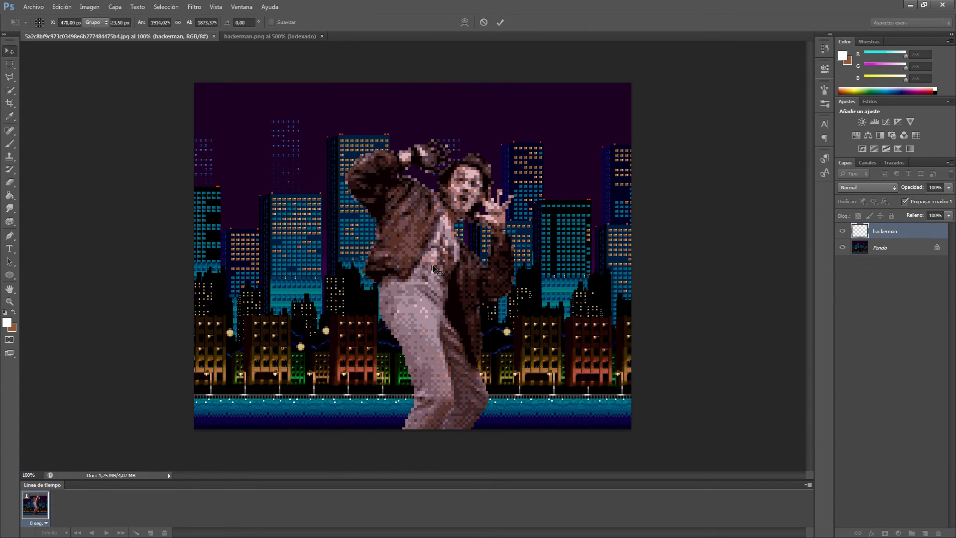
{"action": "key", "text": "Return"}
Inspect the scaled, blurry pixels up close, then undo the placement
{"action": "key", "text": "ctrl+plus"}
{"action": "key", "text": "ctrl+plus"}
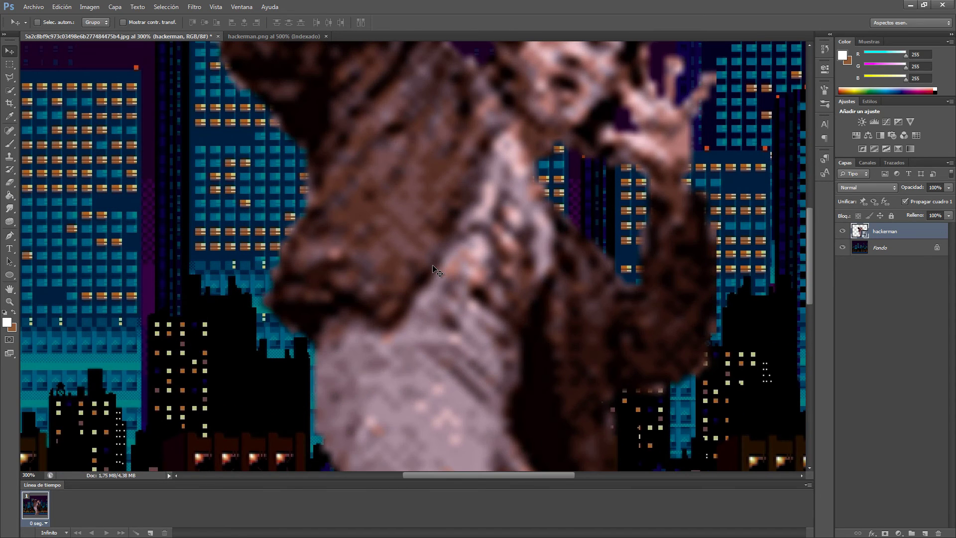
{"action": "scroll", "coordinate": [434, 268], "scroll_direction": "up", "scroll_amount": 5}
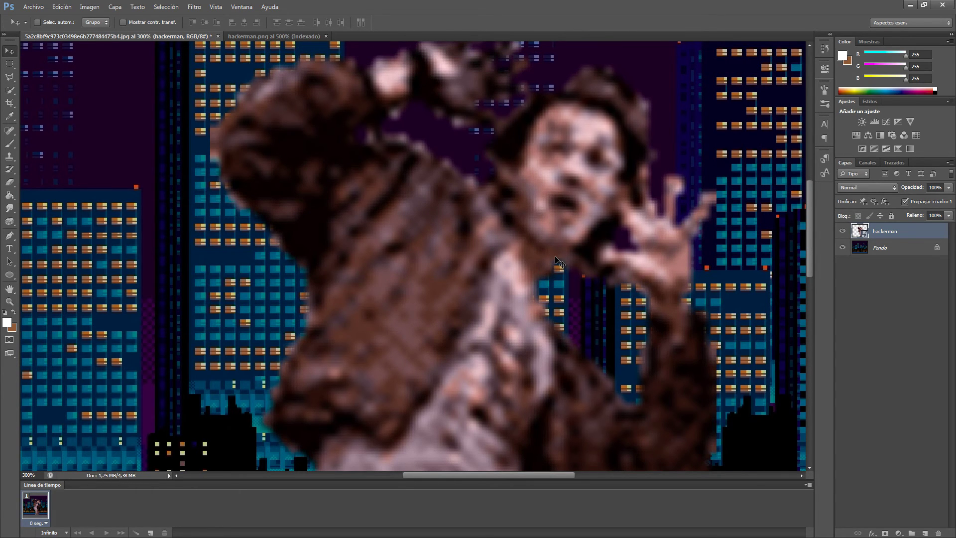
{"action": "key", "text": "ctrl+minus"}
{"action": "key", "text": "ctrl+minus"}
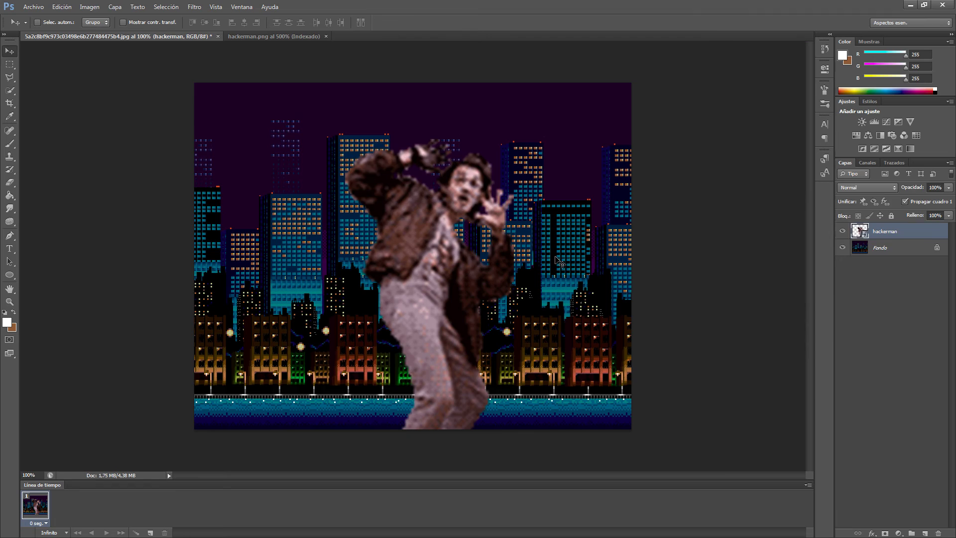
{"action": "key", "text": "ctrl+z"}
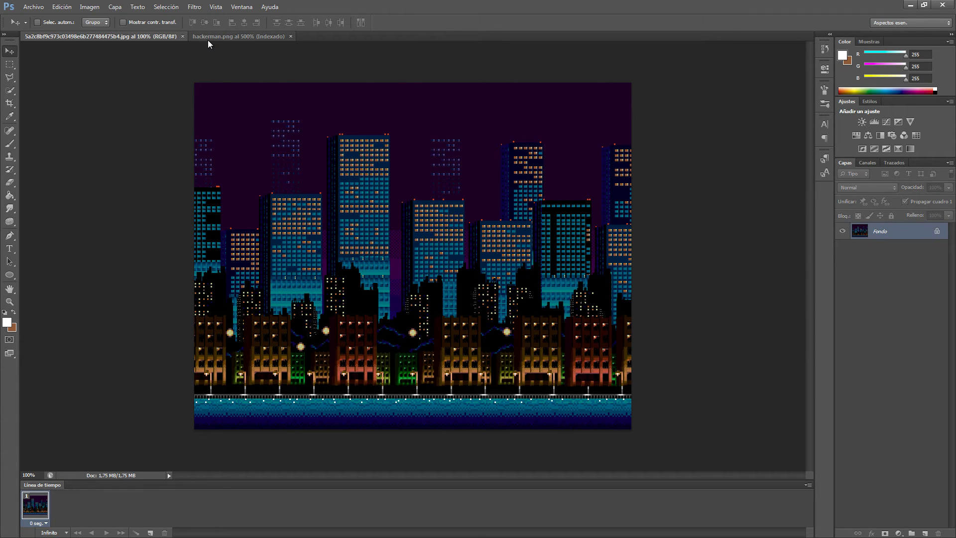
Open the Image Size dialog for hackerman.png, showing 62 × 150 pixels
{"action": "left_click", "coordinate": [208, 37]}
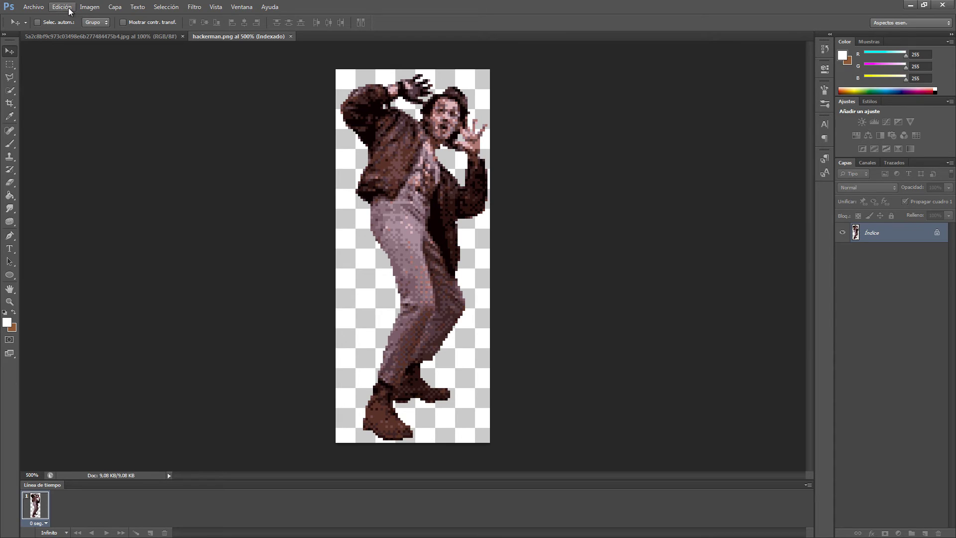
{"action": "left_click", "coordinate": [89, 7]}
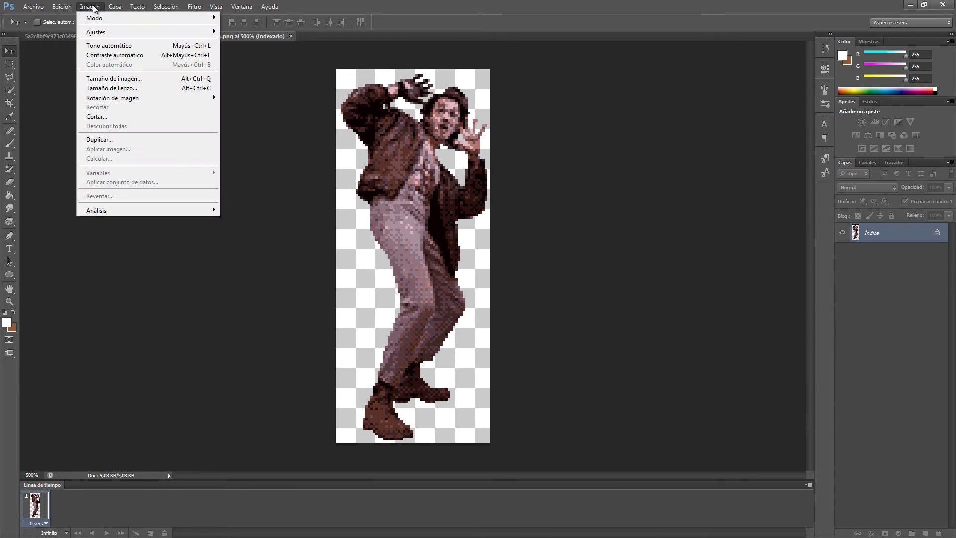
{"action": "left_click", "coordinate": [122, 82]}
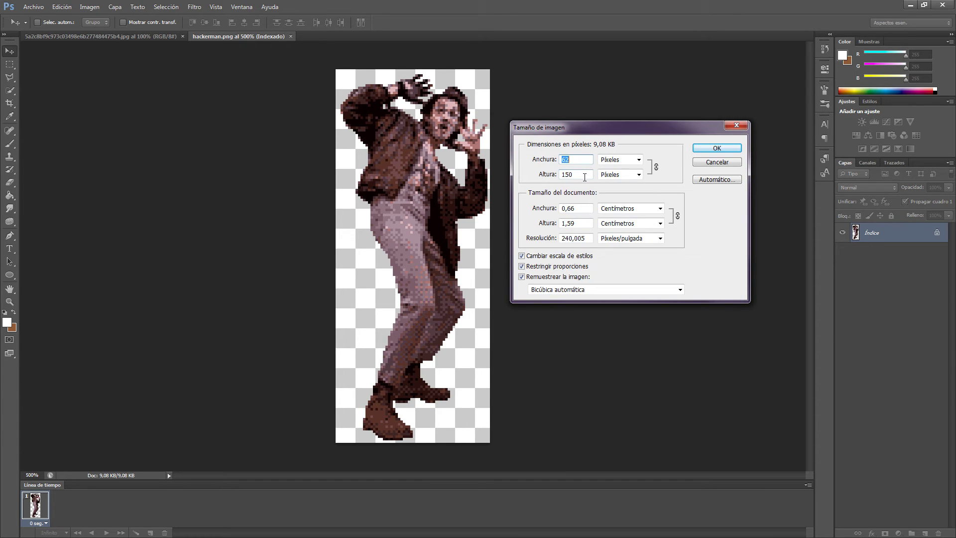
Set height to 1000 px (413 wide) with 'Por aproximación (conserva bordes definidos)' resampling and apply
{"action": "left_click", "coordinate": [584, 177]}
{"action": "double_click", "coordinate": [578, 175]}
{"action": "type", "text": "1000"}
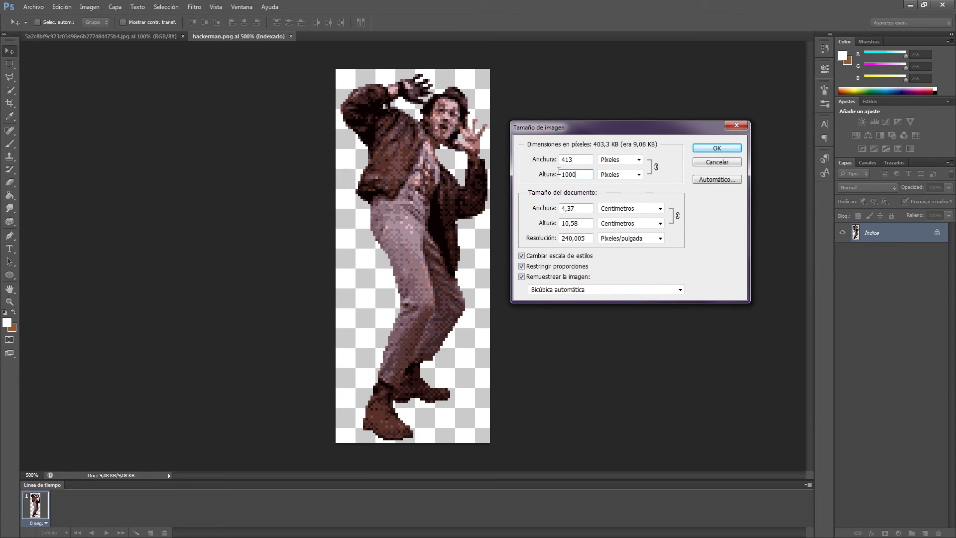
{"action": "left_click", "coordinate": [680, 290]}
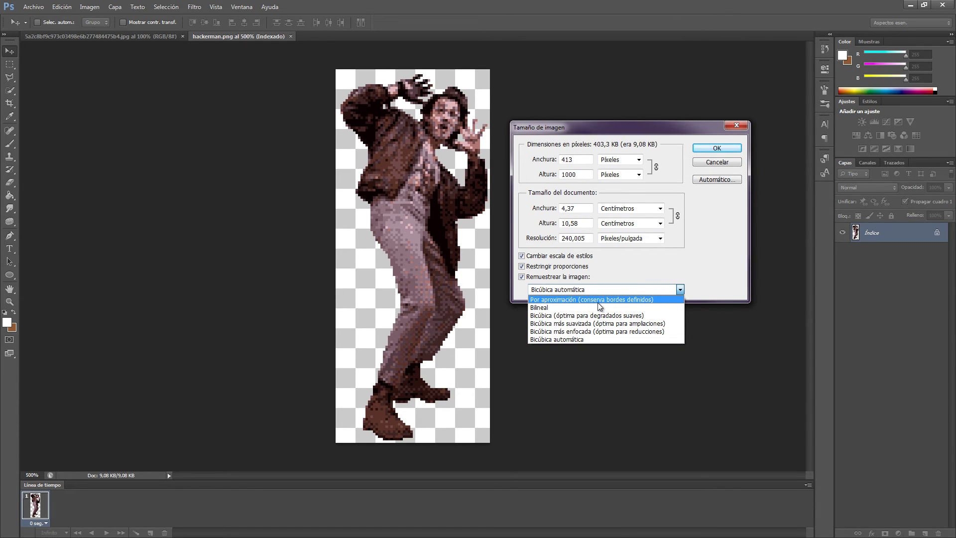
{"action": "left_click", "coordinate": [626, 301]}
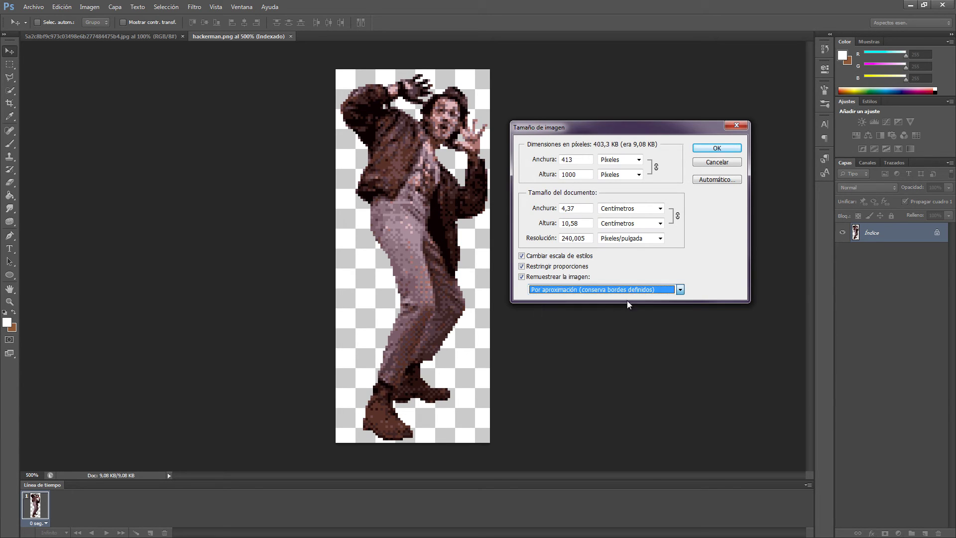
{"action": "left_click", "coordinate": [708, 148]}
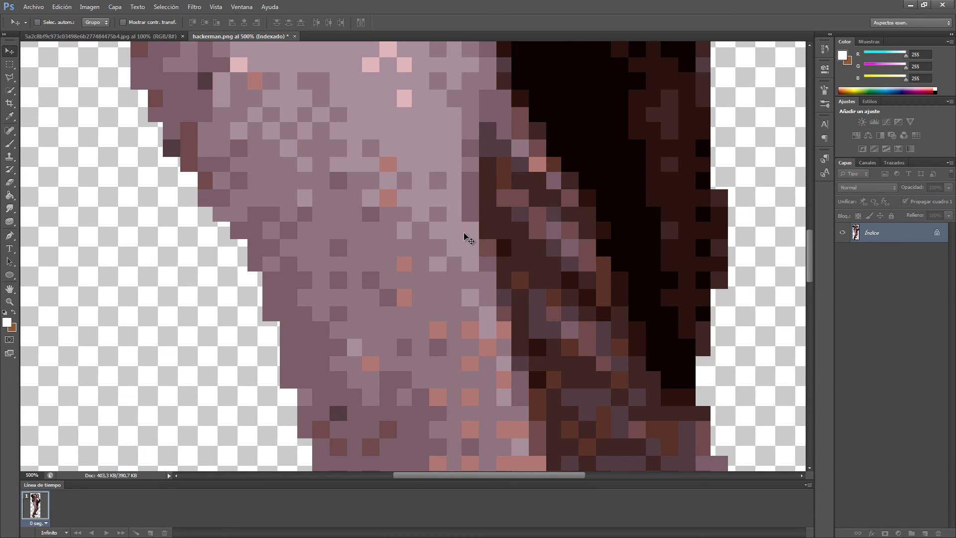
Zoom in to check the hard pixel edges, then save hackerman.png
{"action": "scroll", "coordinate": [465, 235], "scroll_direction": "up", "scroll_amount": 5}
{"action": "scroll", "coordinate": [468, 240], "scroll_direction": "up", "scroll_amount": 4}
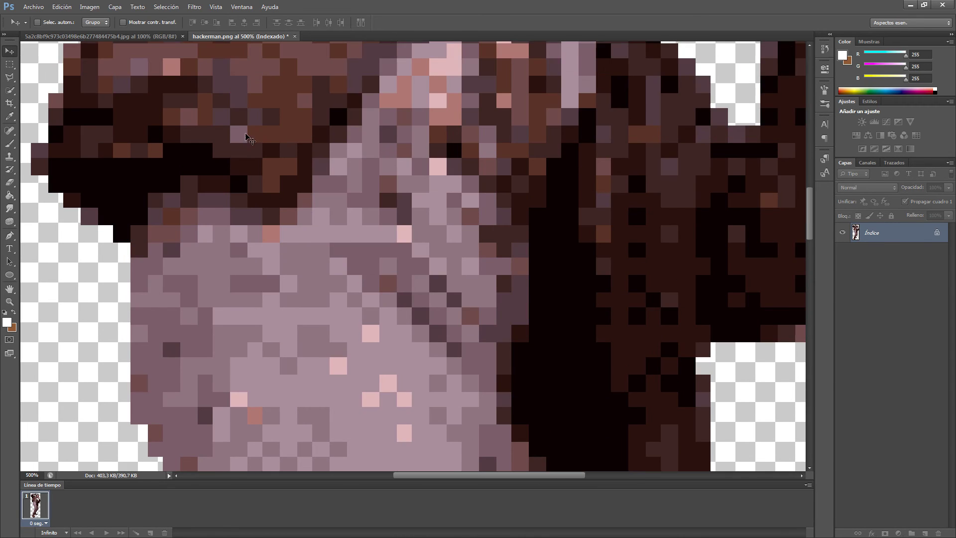
{"action": "scroll", "coordinate": [304, 207], "scroll_direction": "up", "scroll_amount": 4, "text": "alt"}
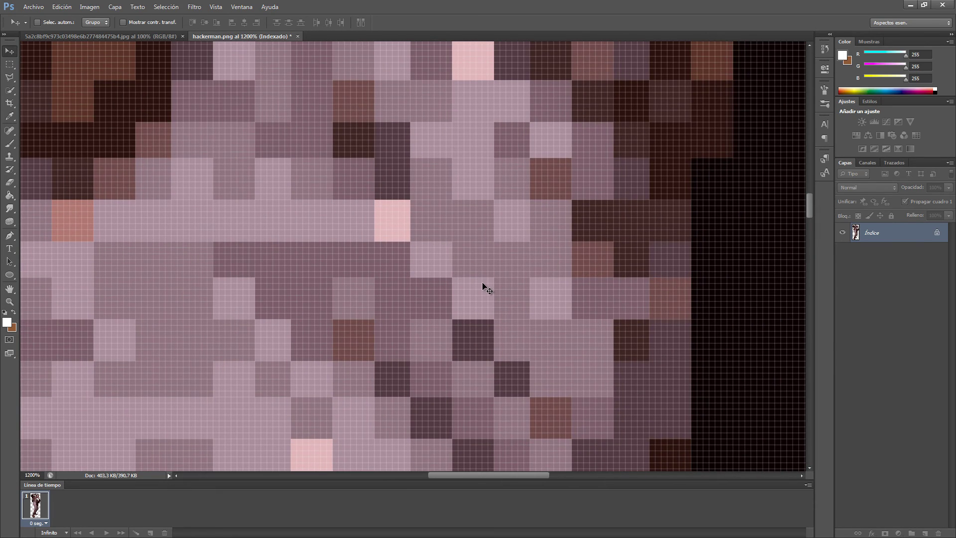
{"action": "scroll", "coordinate": [487, 289], "scroll_direction": "down", "scroll_amount": 6, "text": "alt"}
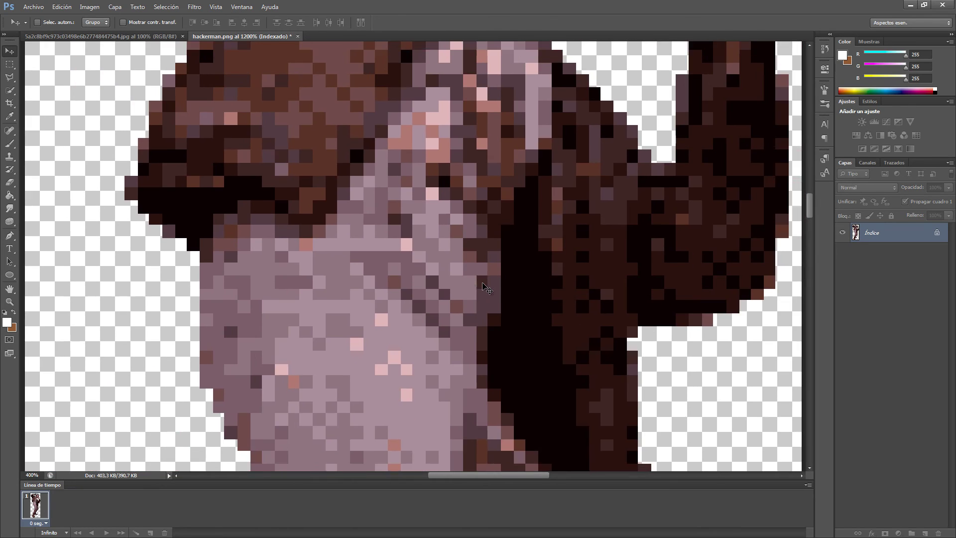
{"action": "scroll", "coordinate": [487, 289], "scroll_direction": "down", "scroll_amount": 3, "text": "alt"}
{"action": "scroll", "coordinate": [487, 289], "scroll_direction": "up", "scroll_amount": 1, "text": "alt"}
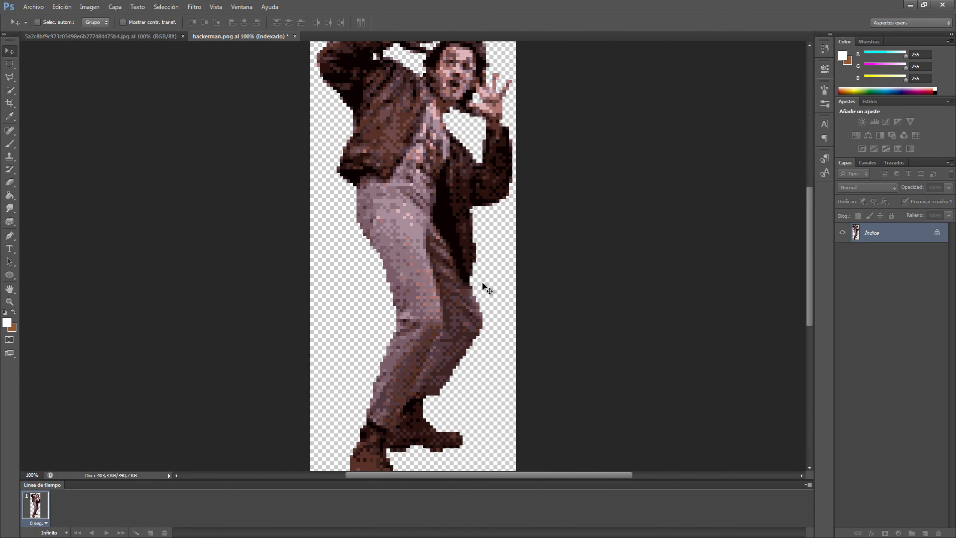
{"action": "key", "text": "ctrl+s"}
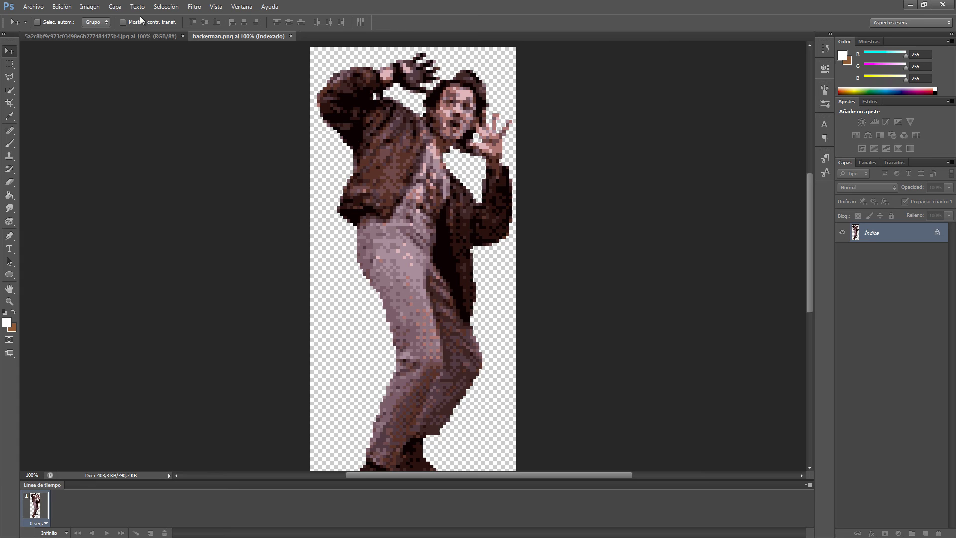
Drag the hackerman sprite into the city document, scale it to about 205%, and position it on the waterfront
{"action": "left_click", "coordinate": [148, 36]}
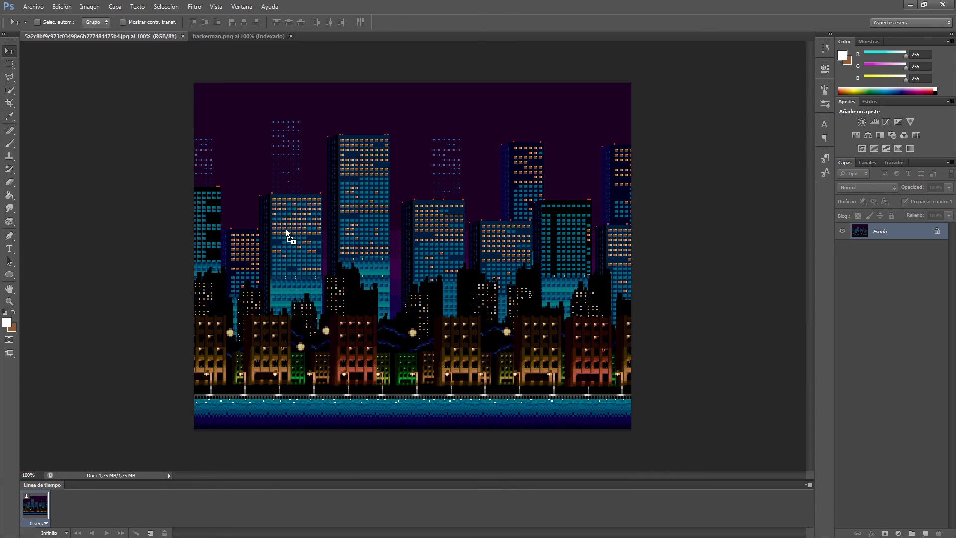
{"action": "left_click_drag", "start_coordinate": [340, 238], "coordinate": [340, 239]}
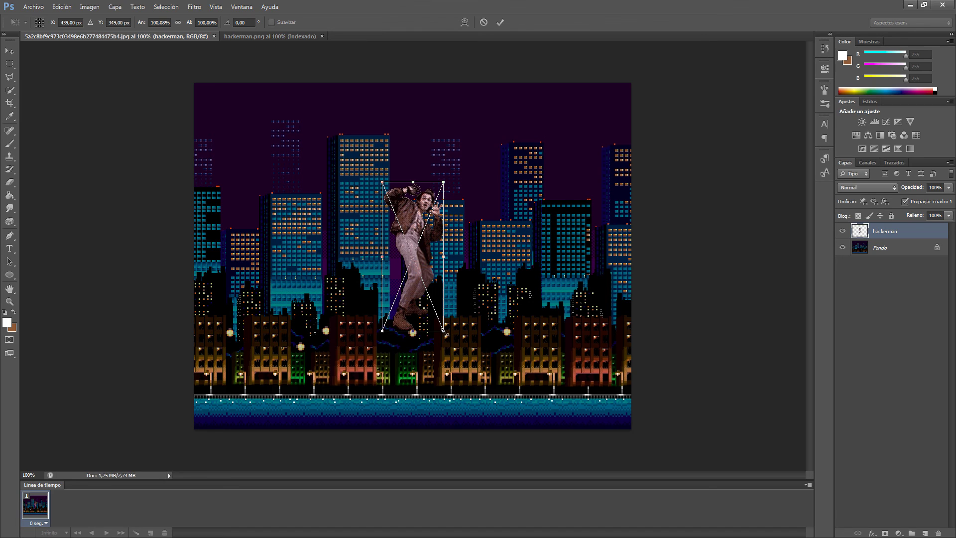
{"action": "left_click_drag", "start_coordinate": [444, 332], "coordinate": [492, 450]}
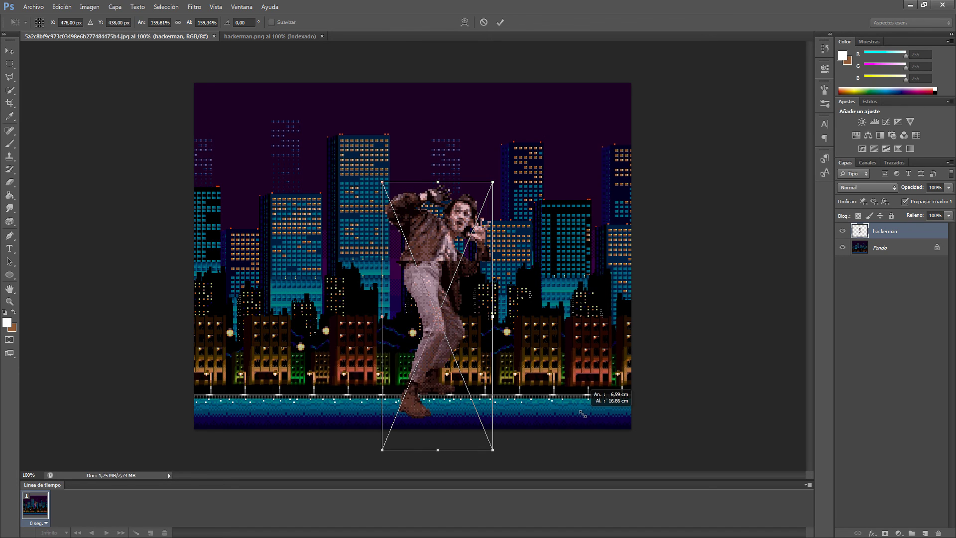
{"action": "left_click_drag", "start_coordinate": [426, 349], "coordinate": [435, 284]}
{"action": "left_click_drag", "start_coordinate": [502, 388], "coordinate": [516, 423]}
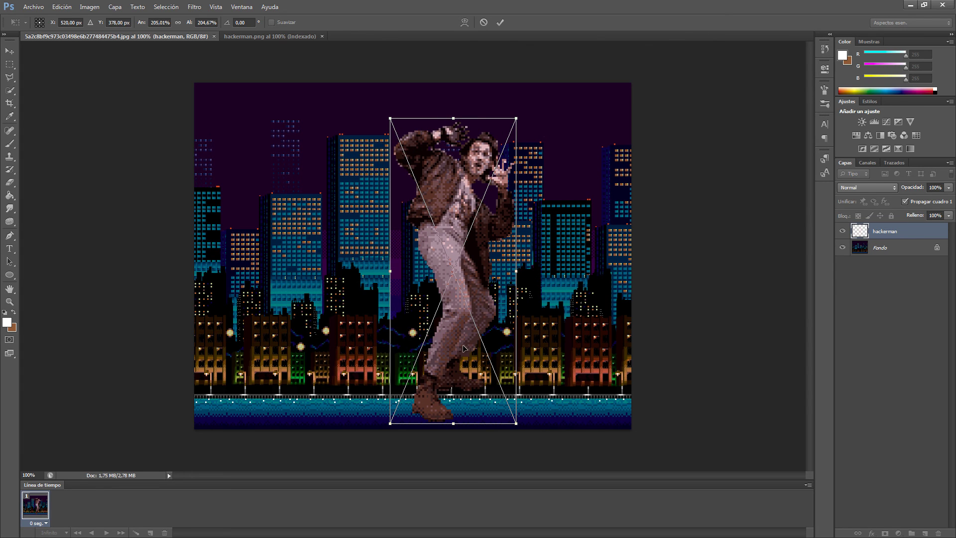
{"action": "left_click_drag", "start_coordinate": [469, 345], "coordinate": [483, 323]}
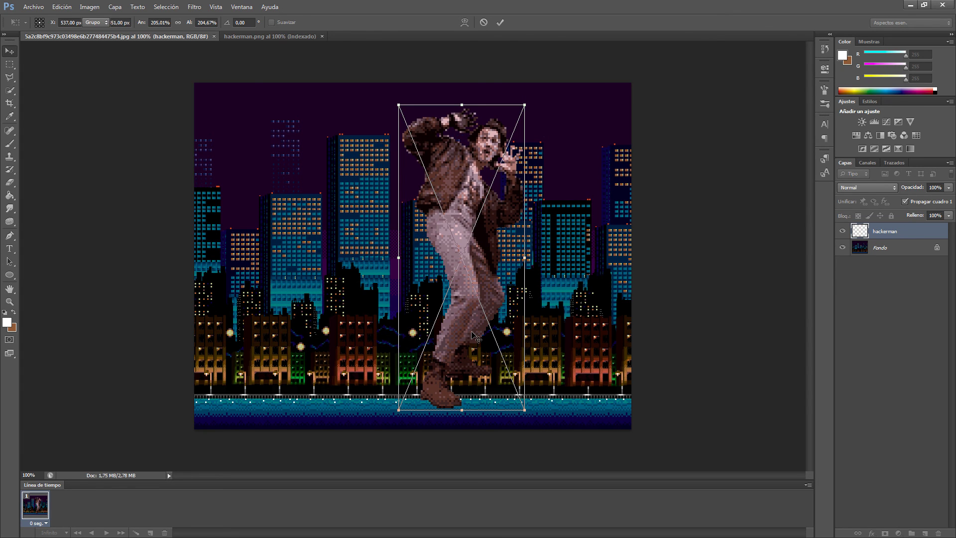
{"action": "key", "text": "Return"}
Zoom in to check the sprite's crisp pixel edges, then zoom back out to the whole scene
{"action": "key", "text": "ctrl+plus"}
{"action": "scroll", "coordinate": [476, 338], "scroll_direction": "up", "scroll_amount": 3}
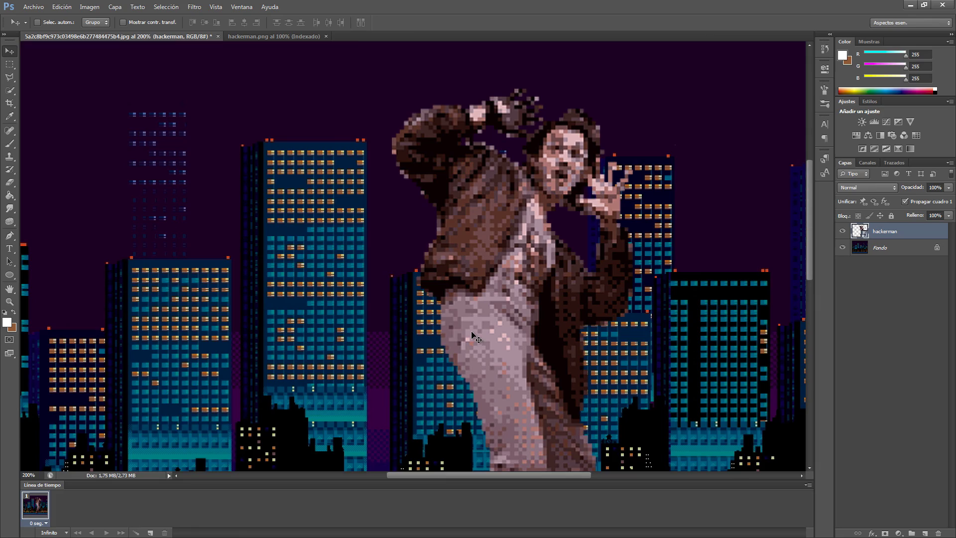
{"action": "key", "text": "ctrl+minus"}
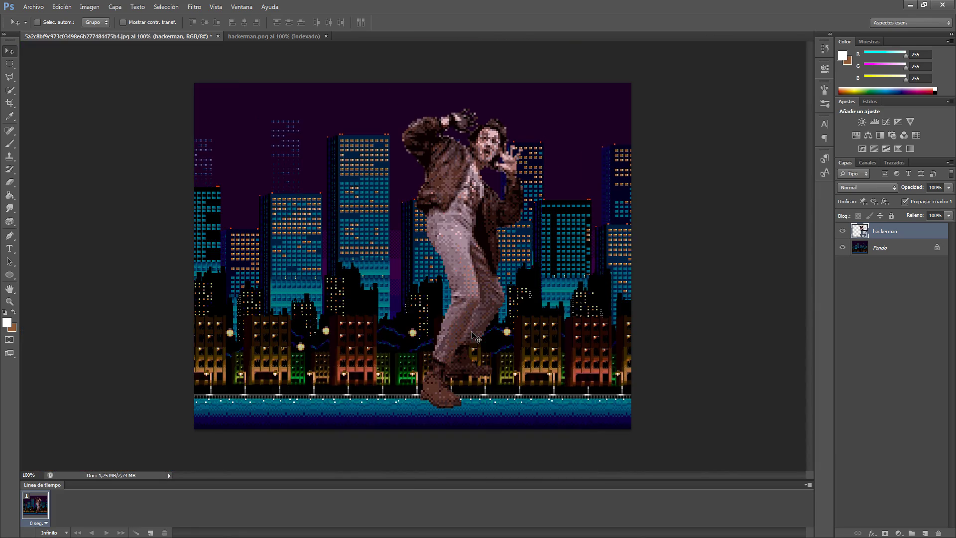